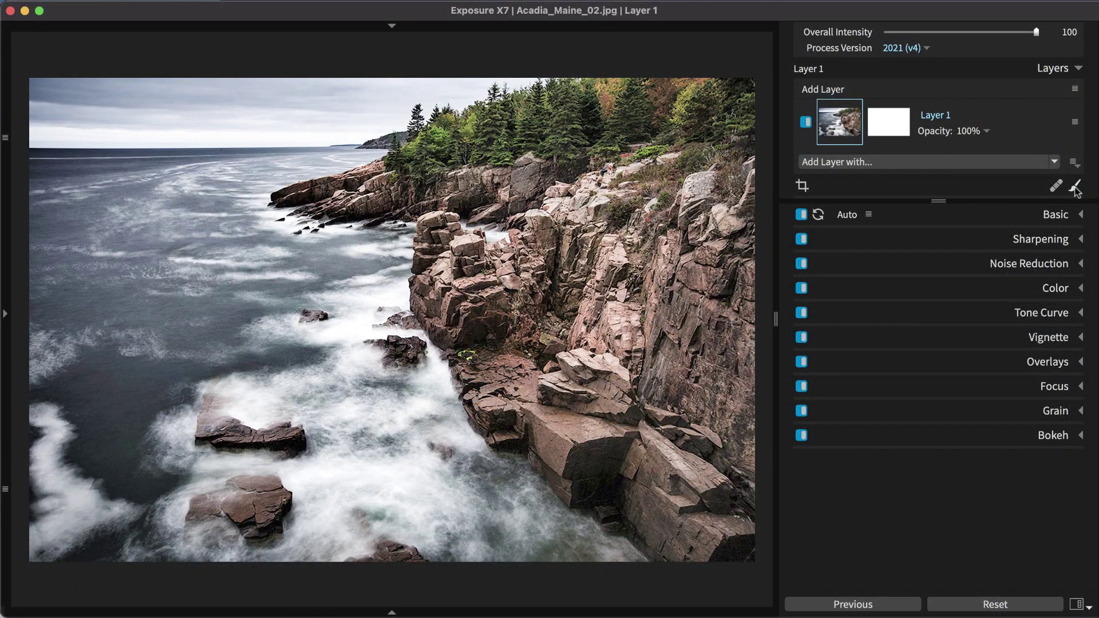
Step: Draw a half-planar gradient on Layer 1, rotated to a steep diagonal and shifted lower-left
click(1075, 187)
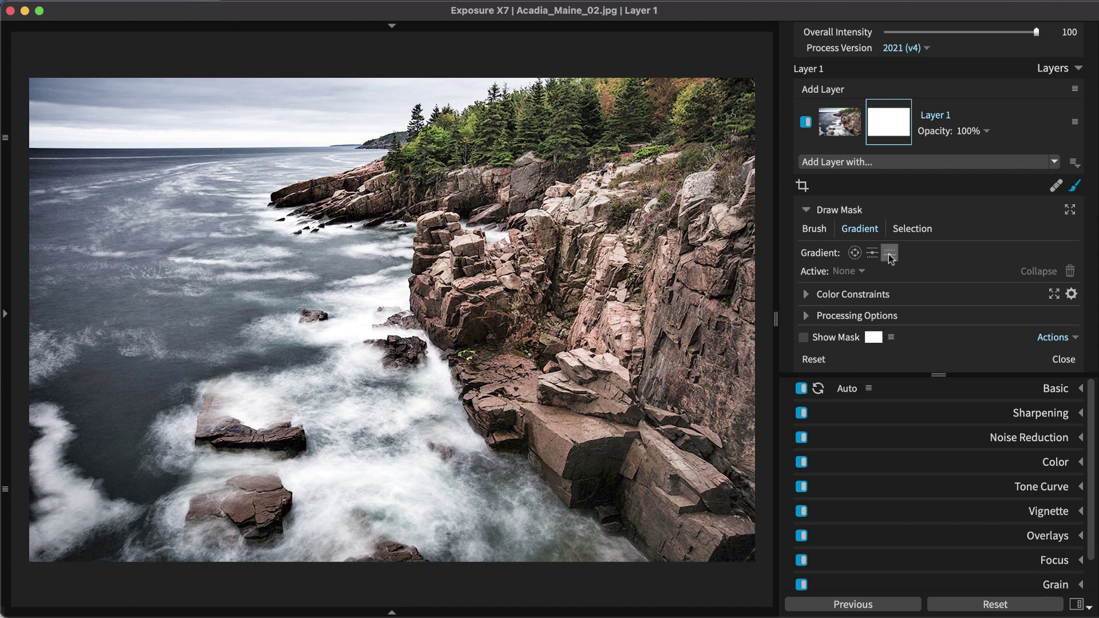
click(484, 367)
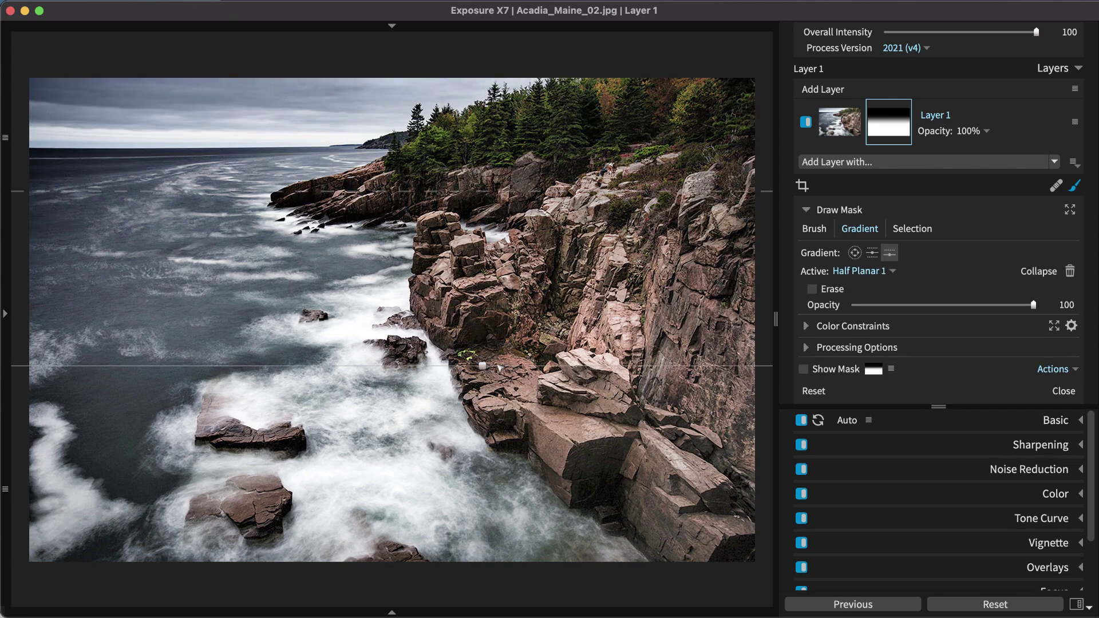
drag(499, 368, 625, 269)
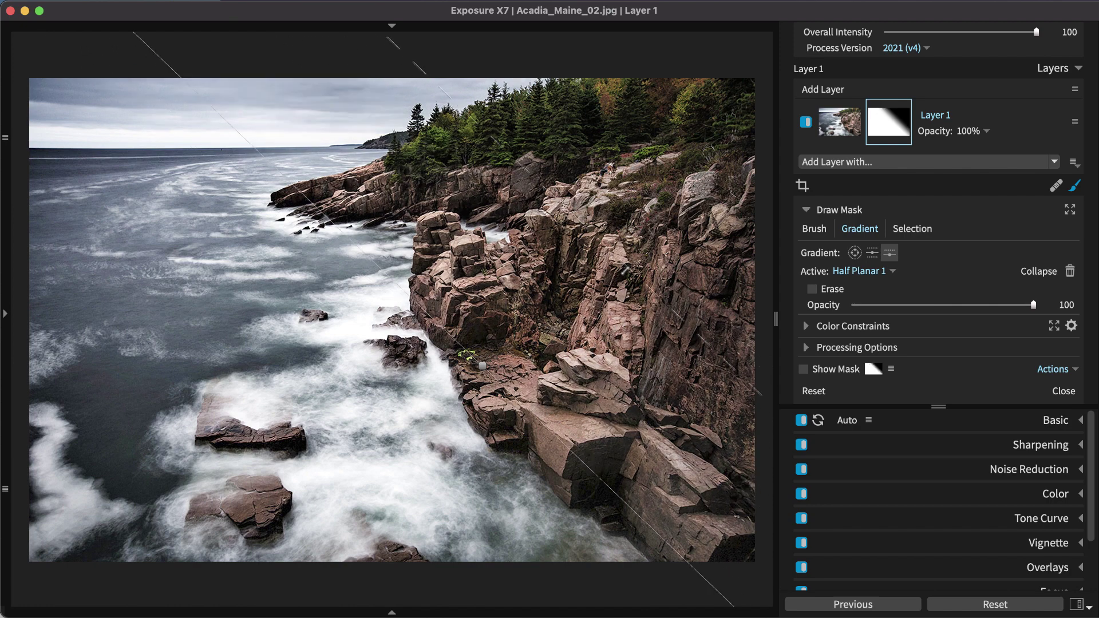
drag(482, 366, 464, 429)
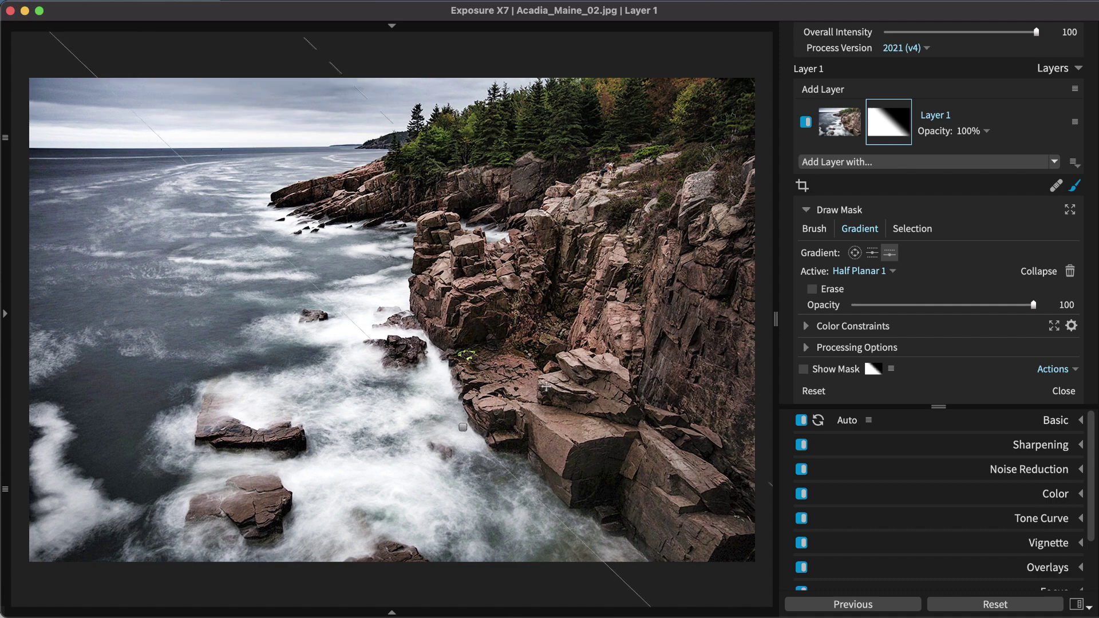
Step: Erase the mask over the left foreground rock with the Default Eraser, then show polygon Selection options
click(813, 229)
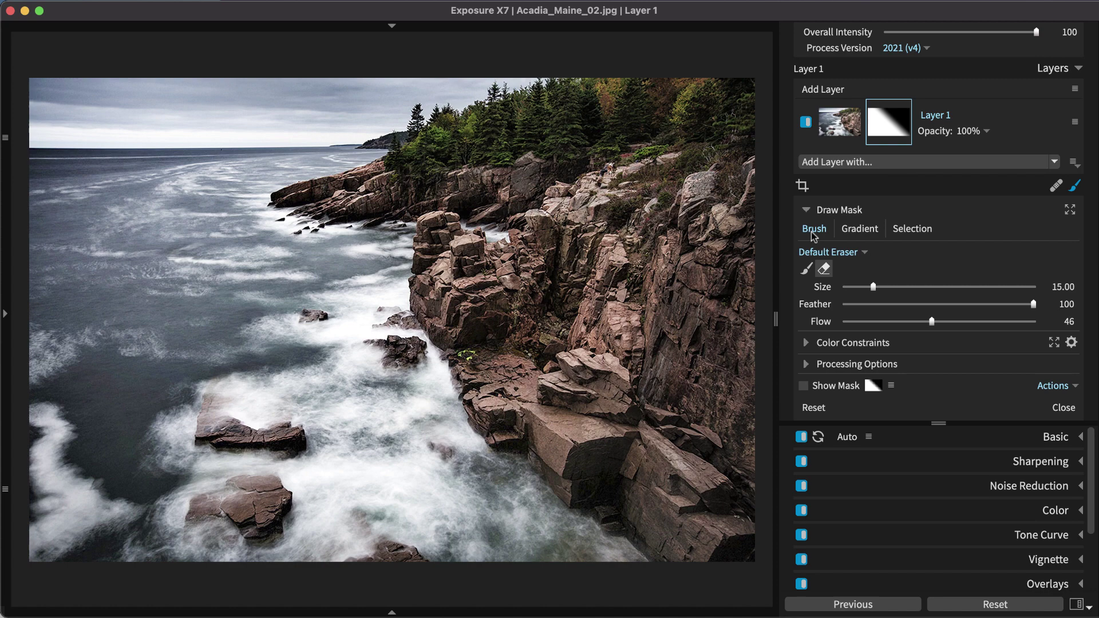
mouse_move(307, 456)
mouse_down()
mouse_move(219, 437)
mouse_move(245, 410)
mouse_move(268, 417)
mouse_move(278, 503)
mouse_move(255, 487)
mouse_move(186, 518)
mouse_move(219, 538)
mouse_move(352, 532)
mouse_move(350, 547)
mouse_move(372, 530)
mouse_move(417, 540)
mouse_up()
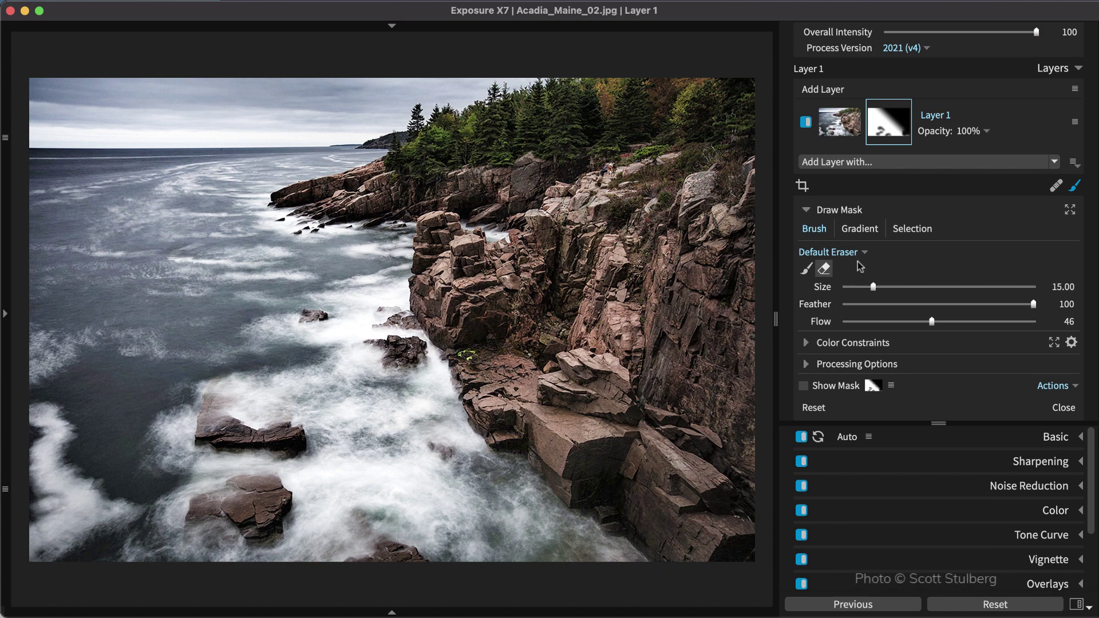
click(897, 232)
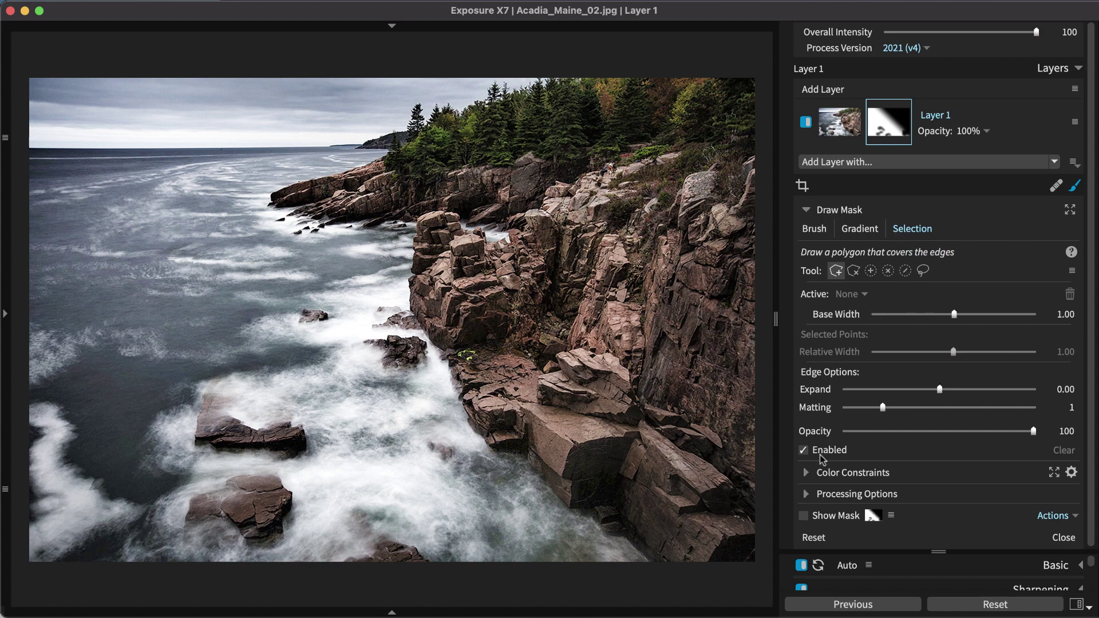
Step: Expand the Color Constraints options in the mask panel
click(807, 474)
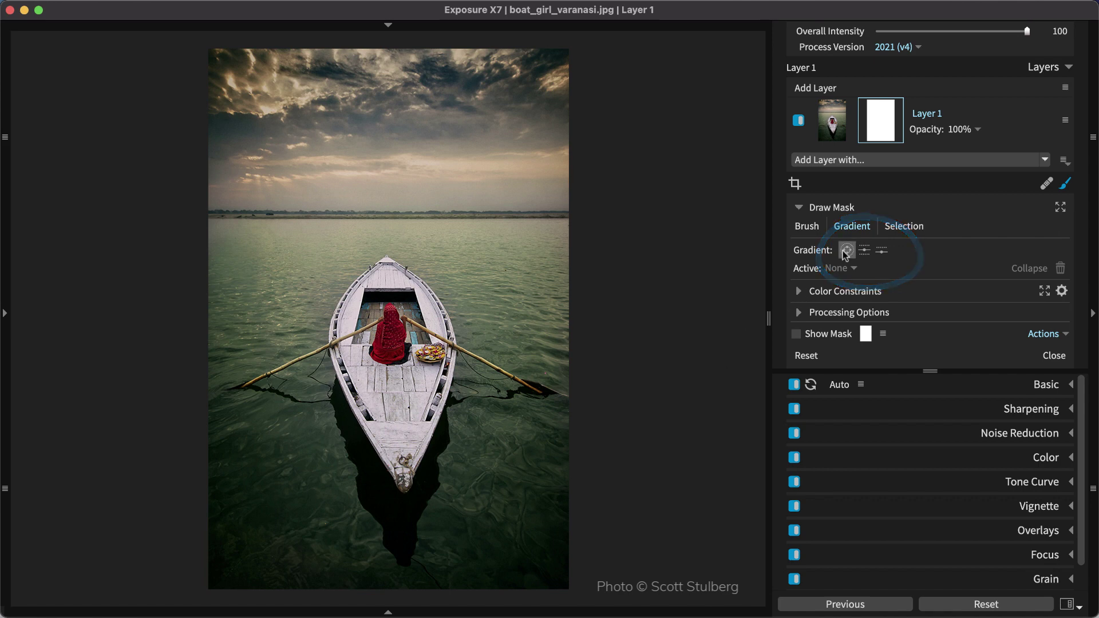
Step: Place a radial gradient on the woman, stretched to the horizon, tightened around the boat, feather widened
click(391, 342)
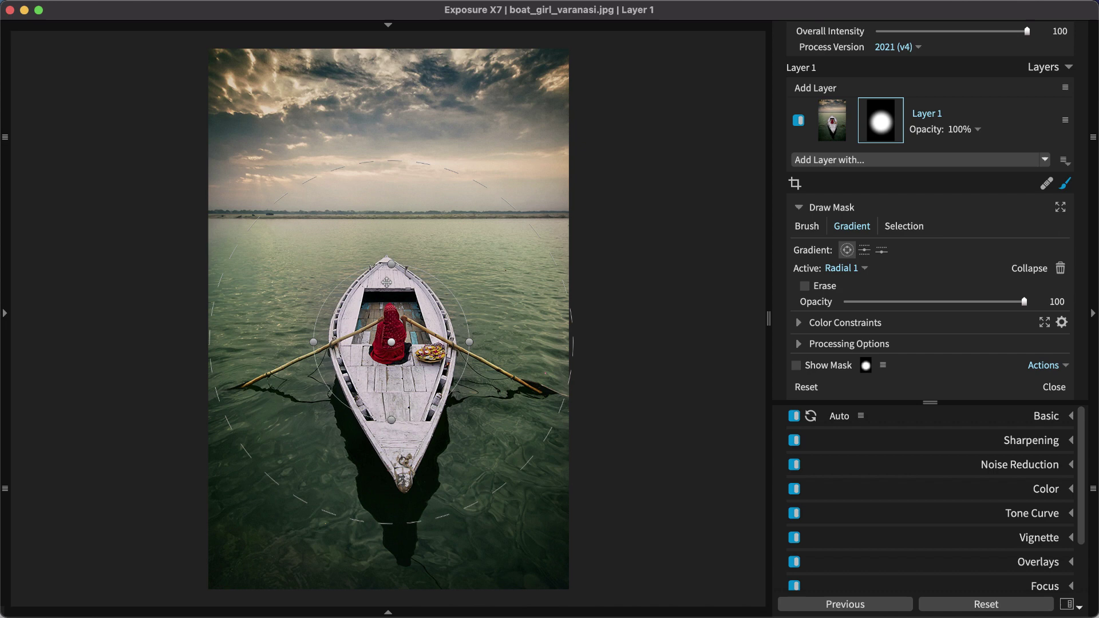
mouse_move(391, 264)
mouse_down()
mouse_move(373, 204)
mouse_move(387, 264)
mouse_up()
drag(464, 332, 438, 341)
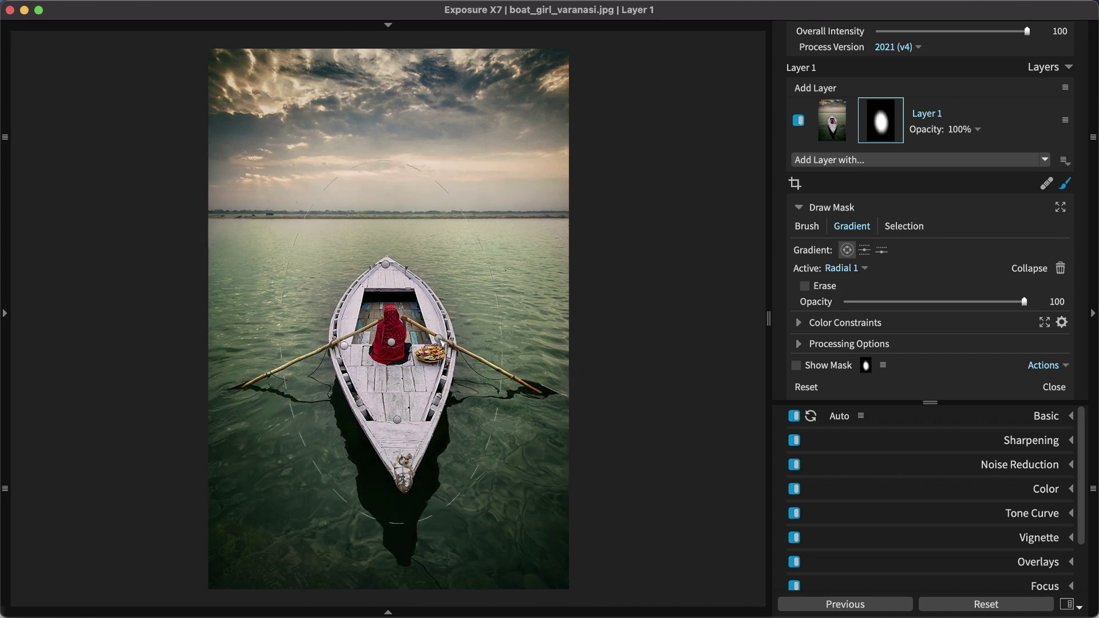
drag(508, 389, 543, 412)
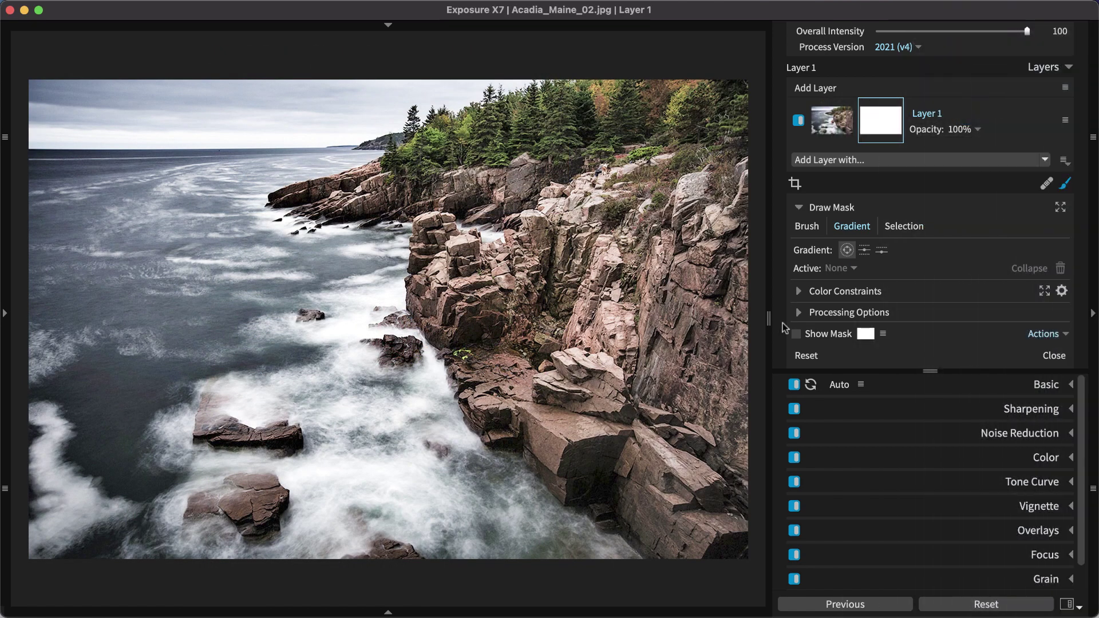
Step: Add a planar gradient to the coastline, rotated diagonally over the sea with a narrowed transition
click(868, 252)
click(881, 252)
click(866, 251)
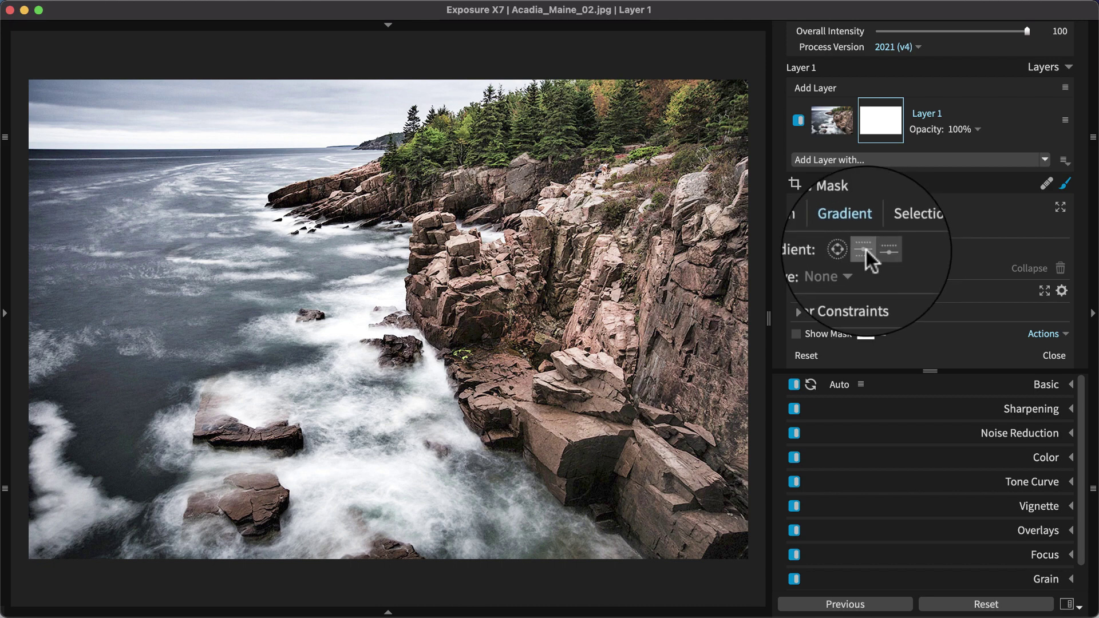
click(476, 298)
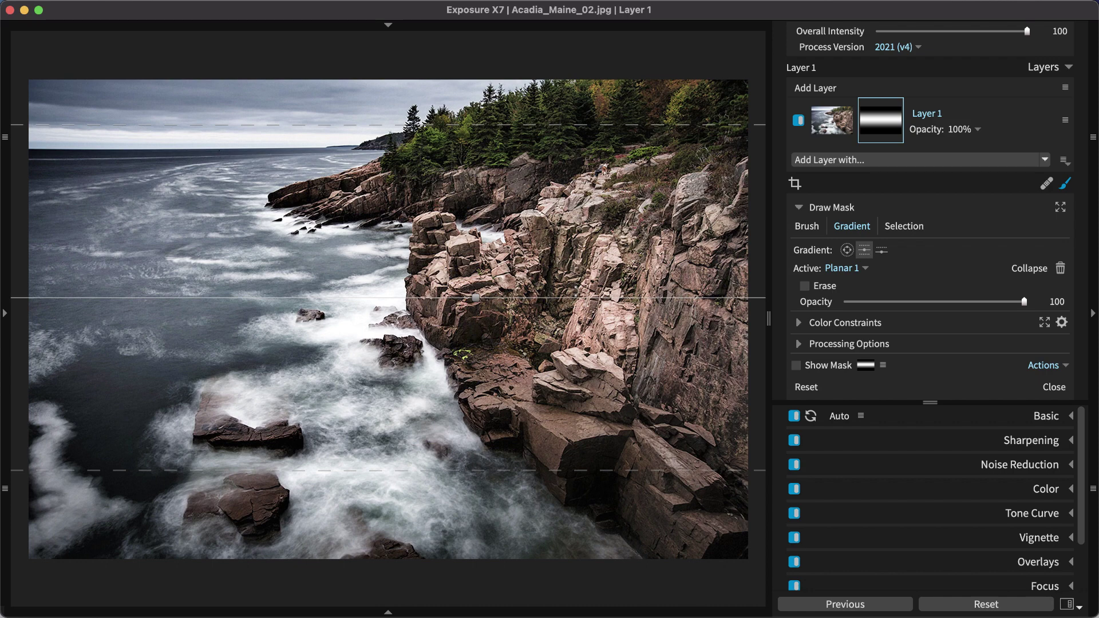
drag(577, 293, 543, 375)
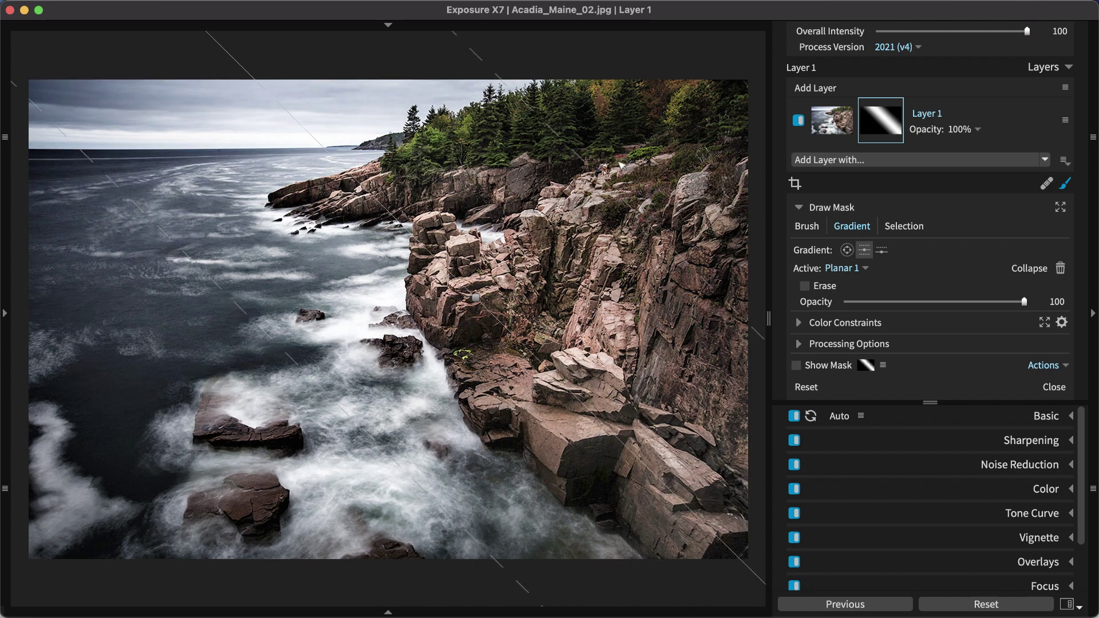
drag(608, 173, 556, 226)
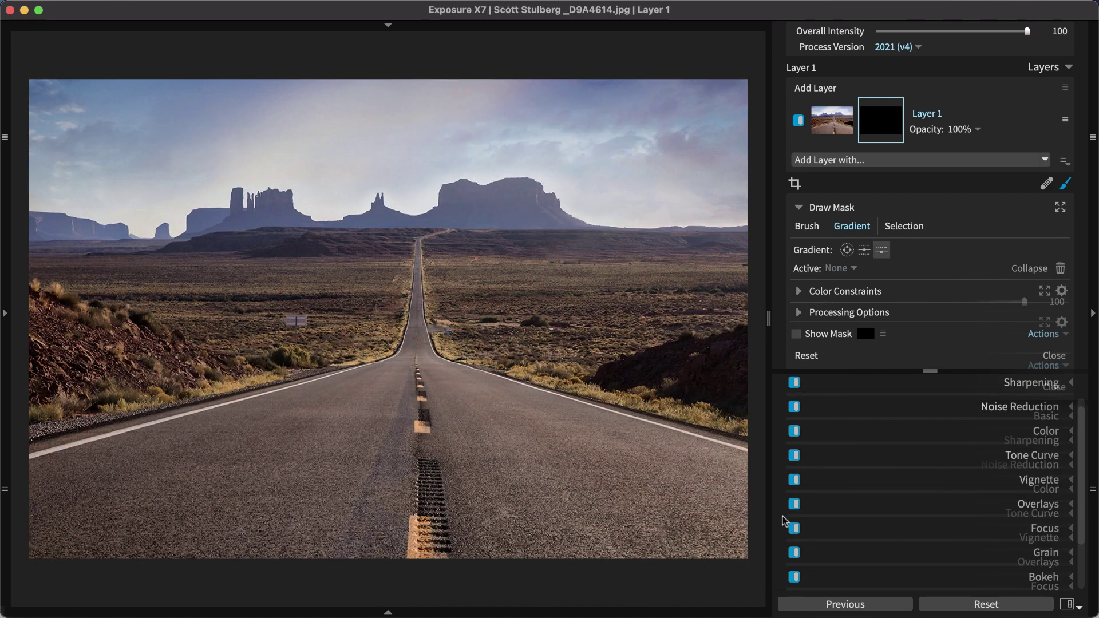
Step: Add a half-planar gradient to the road photo, line moved up toward the horizon, feather extended downward
click(881, 253)
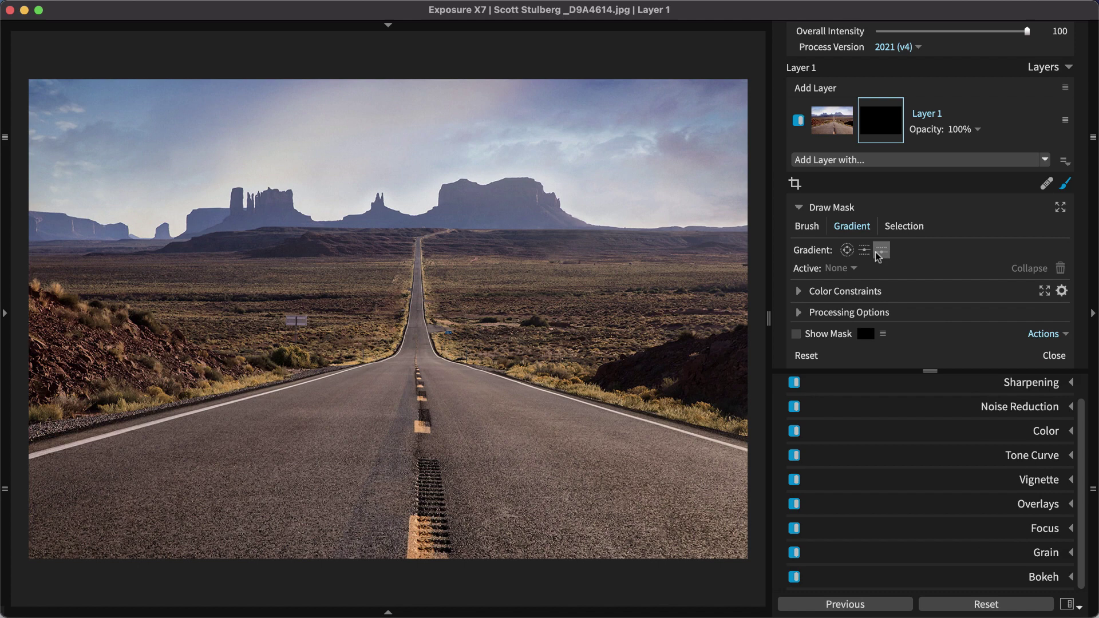
click(424, 284)
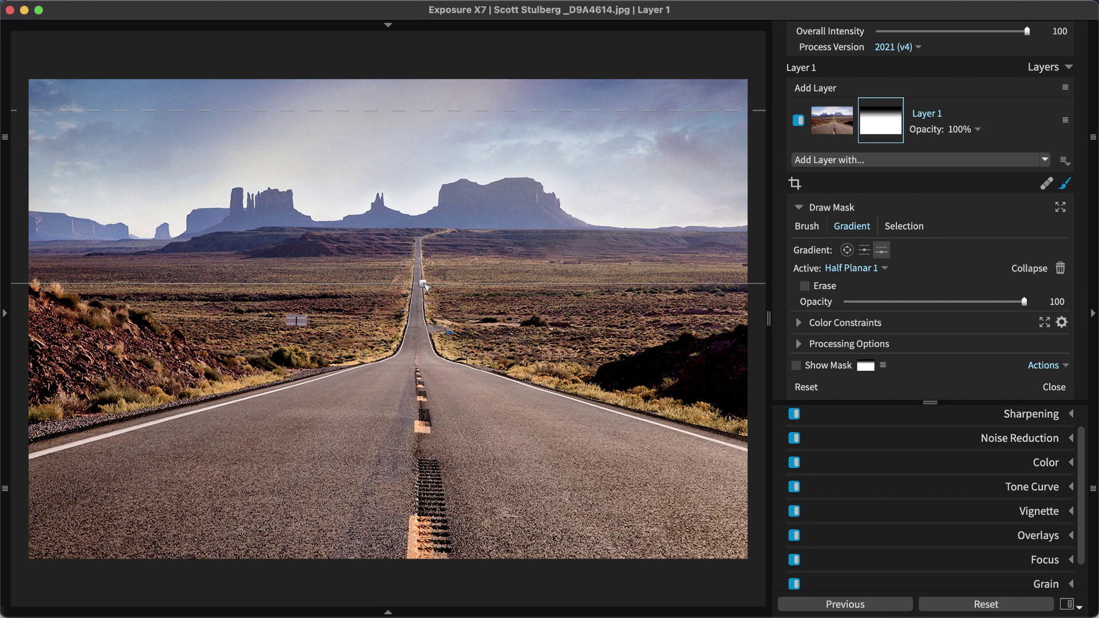
drag(424, 284, 520, 256)
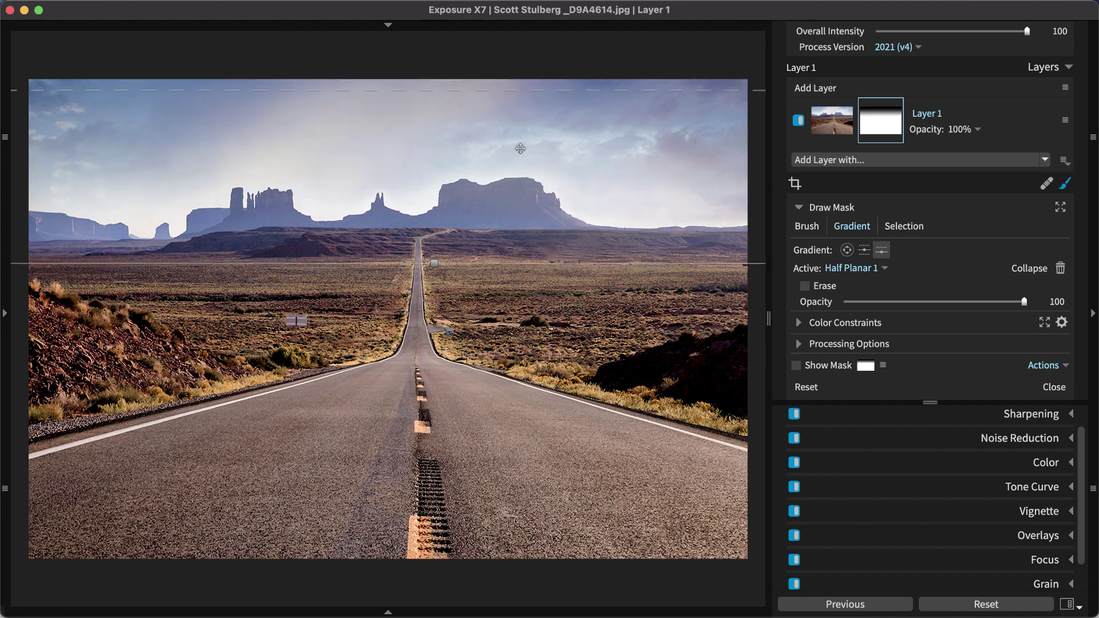
drag(541, 90, 521, 196)
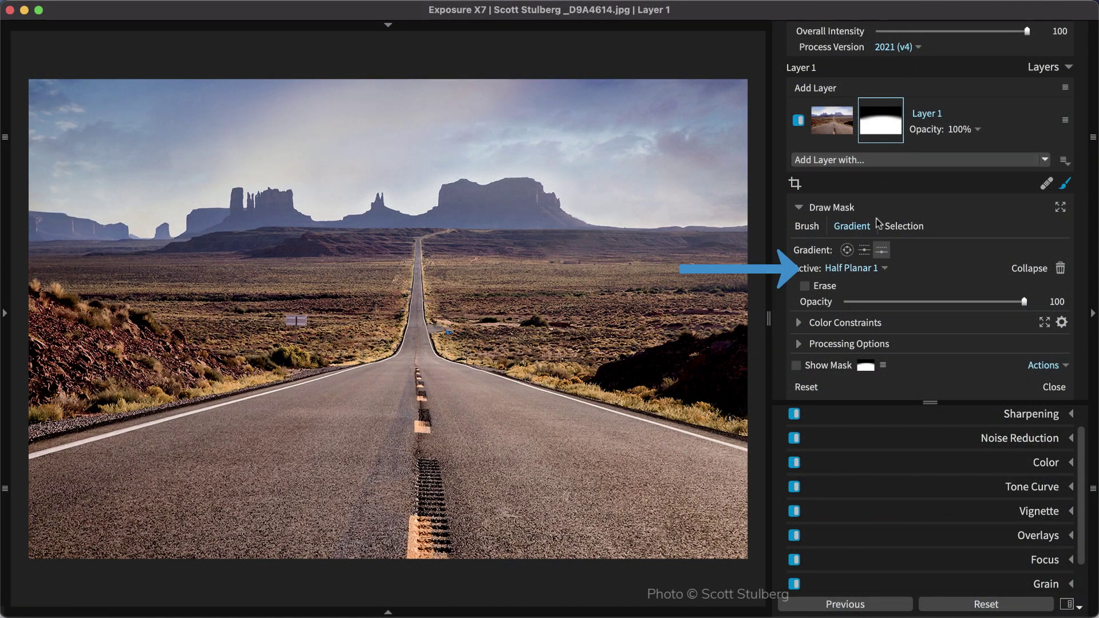
Step: Pick Radial 2 from the Active gradient list, then collapse it so none is active
click(870, 269)
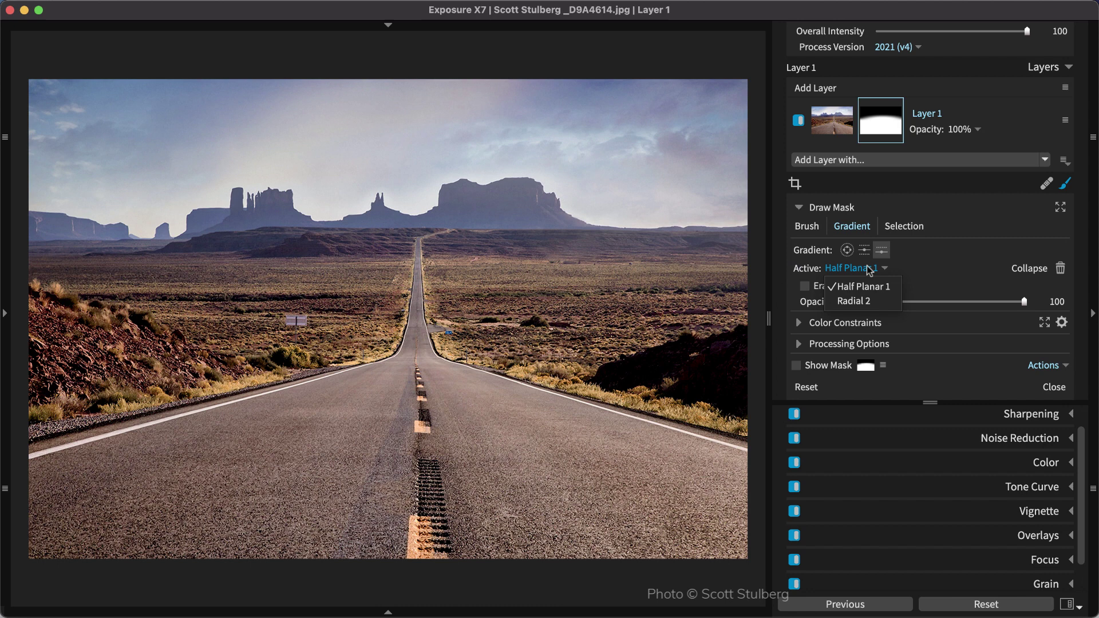
click(867, 298)
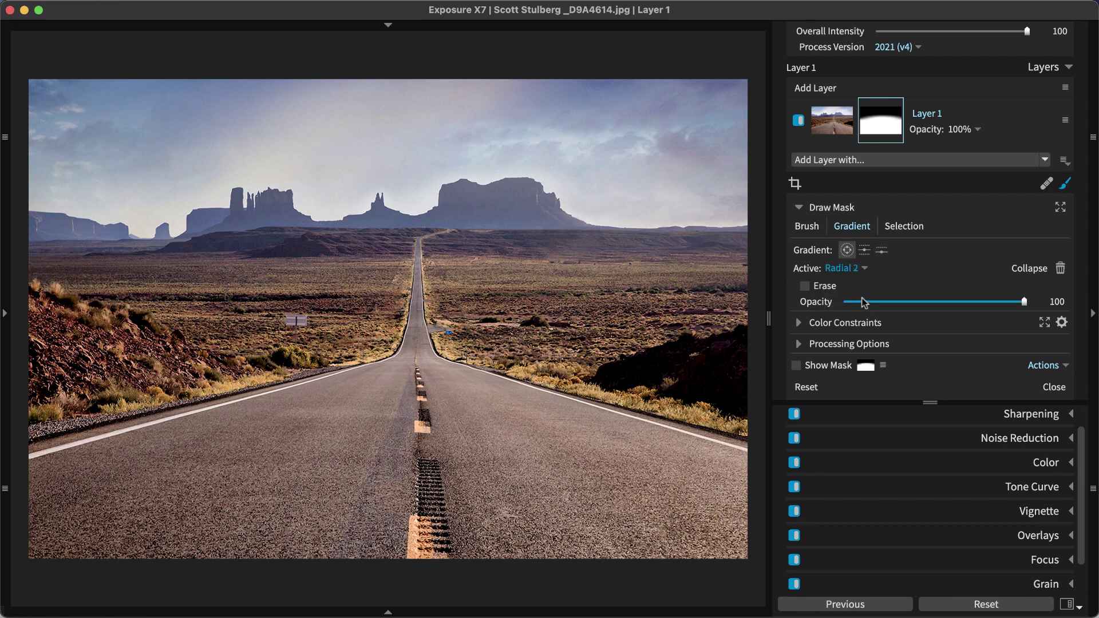
click(1017, 271)
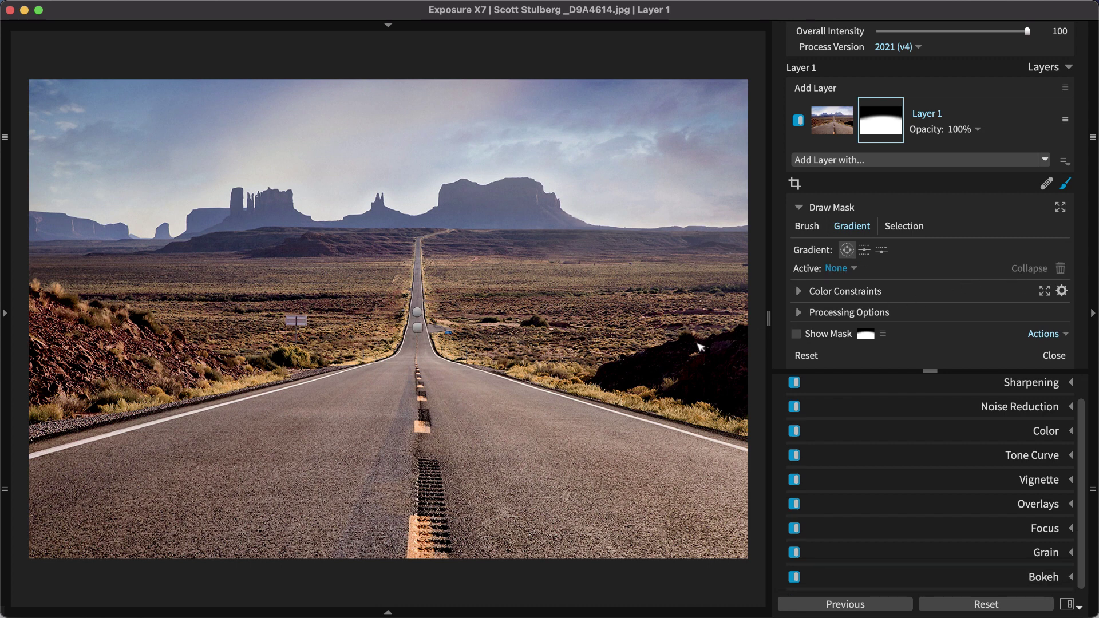
Step: Reactivate Half Planar 1 and lower its opacity from 100 to 39
click(419, 328)
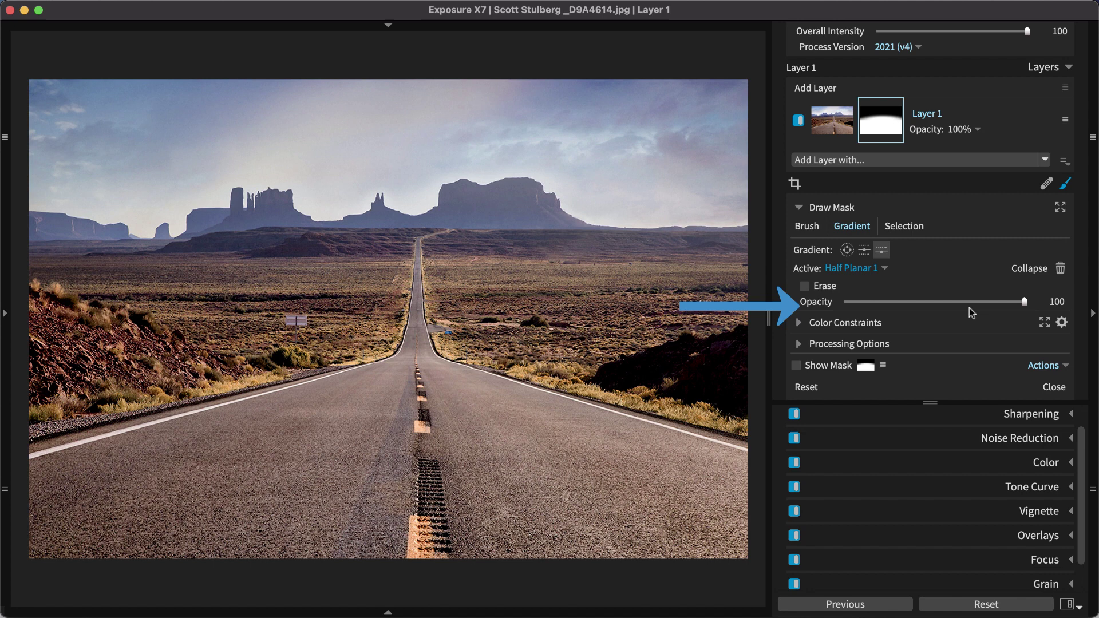
drag(1025, 303, 947, 300)
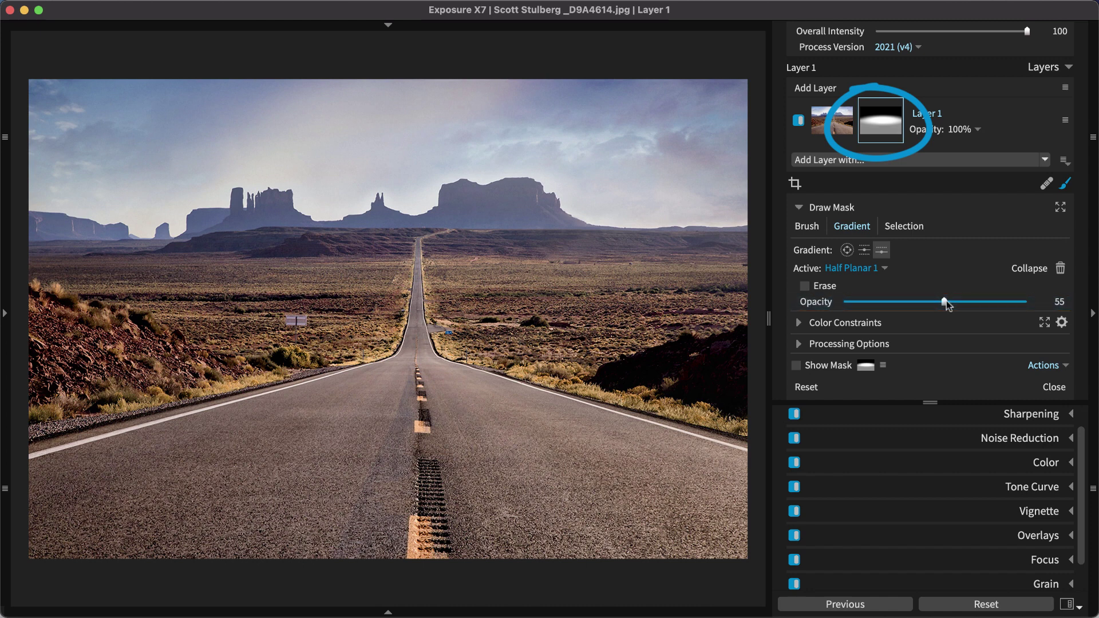
drag(947, 301, 915, 301)
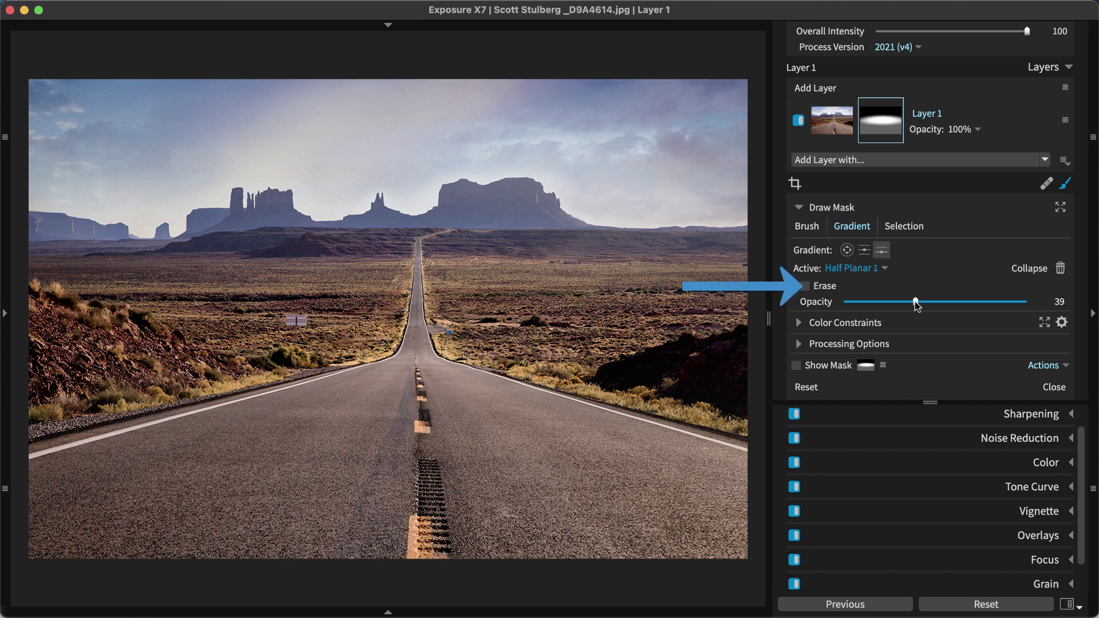
Step: Toggle Erase on Half Planar 1 and open then close the mask Actions menu
click(831, 287)
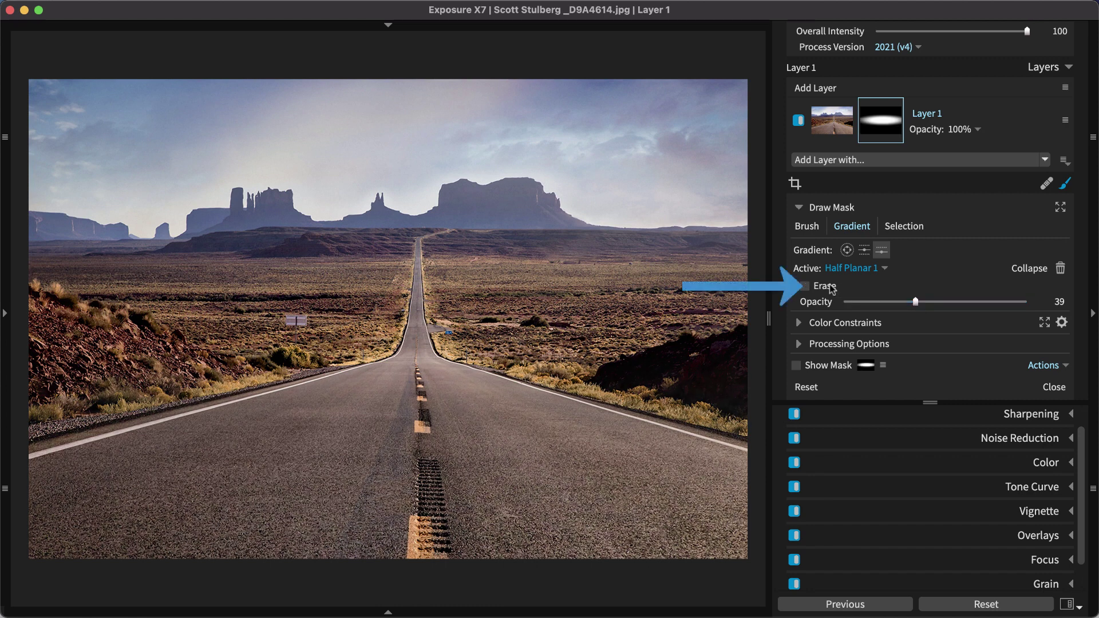
click(831, 287)
click(1043, 366)
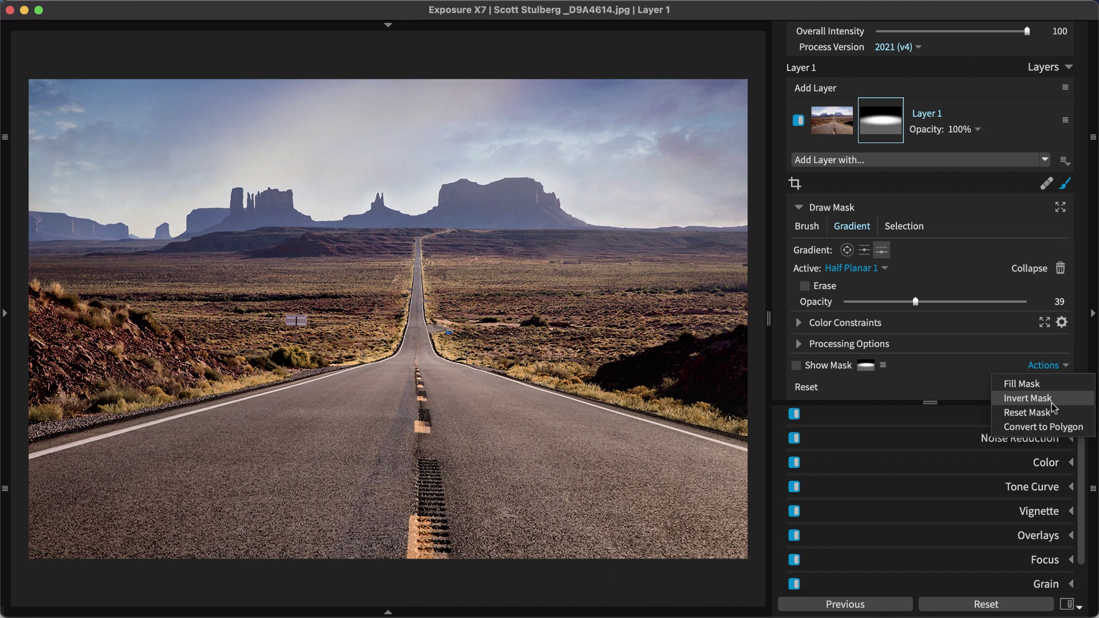
click(954, 351)
click(828, 288)
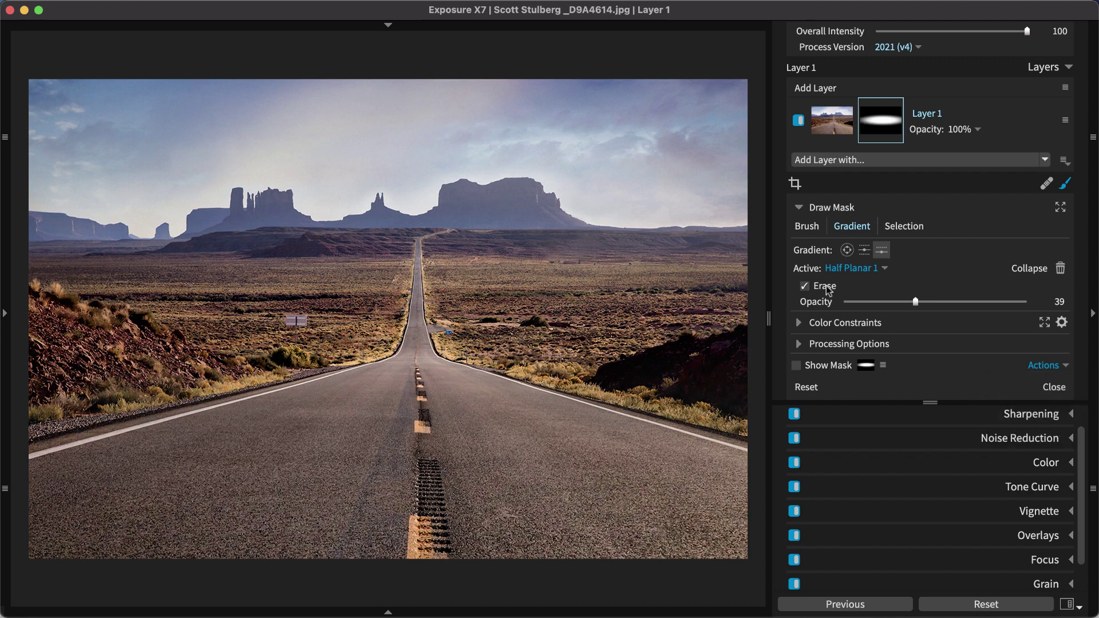
Step: Delete Half Planar 1, then preview the remaining mask as a red overlay and hide it
click(1060, 269)
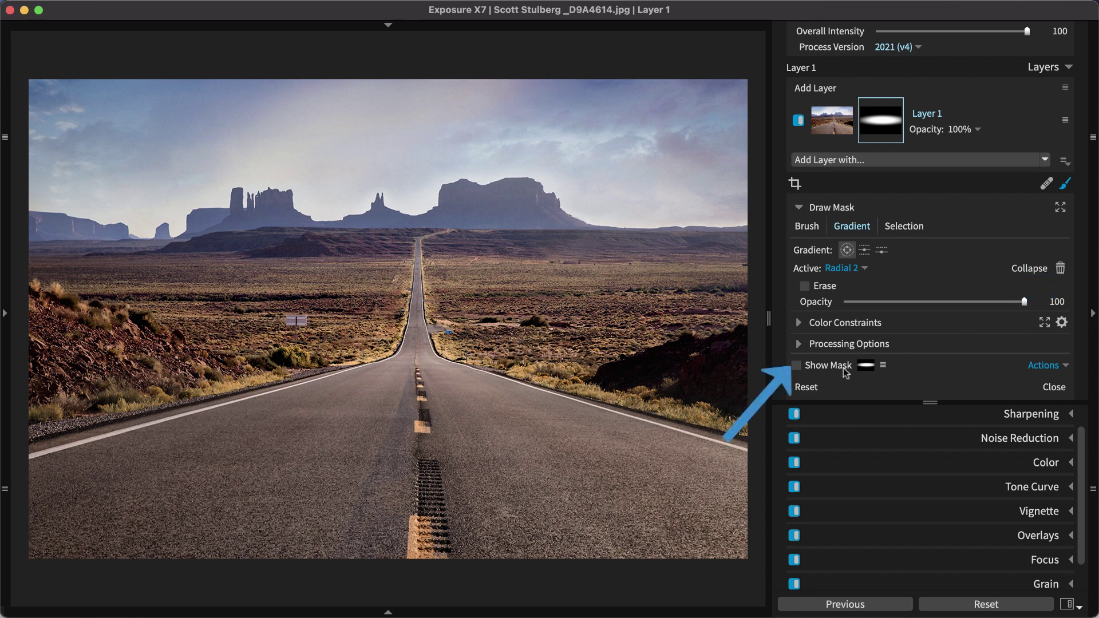
click(796, 366)
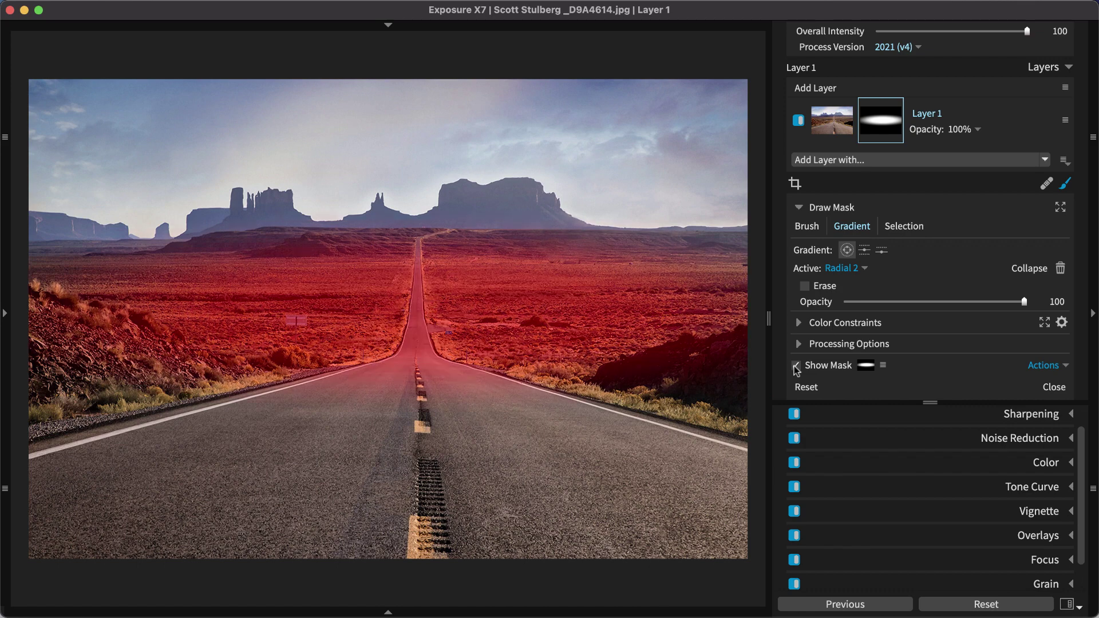
click(796, 366)
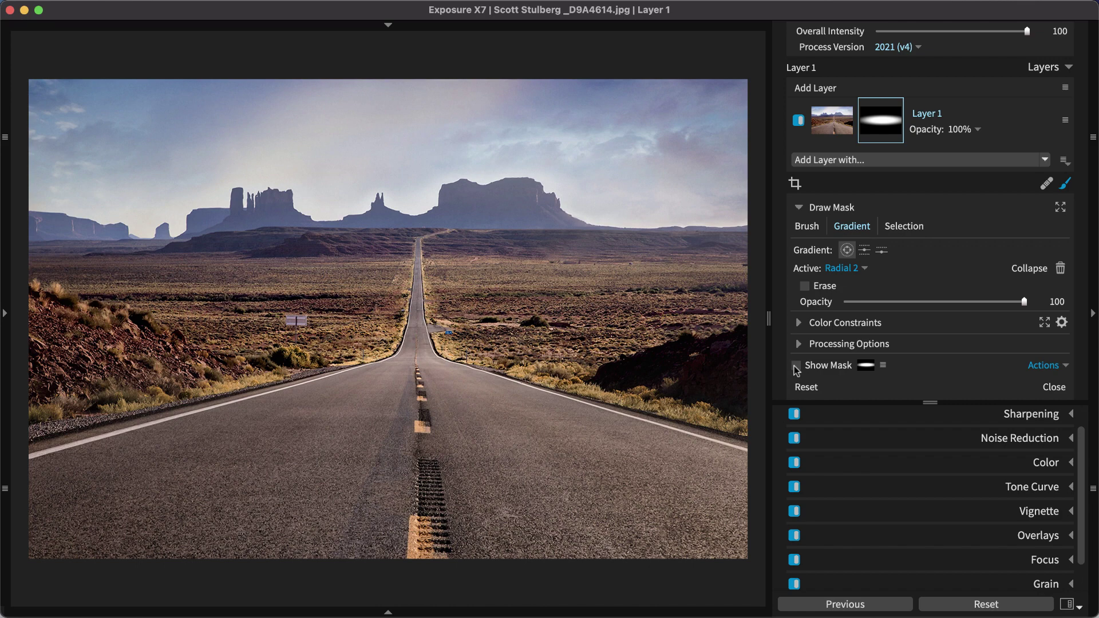